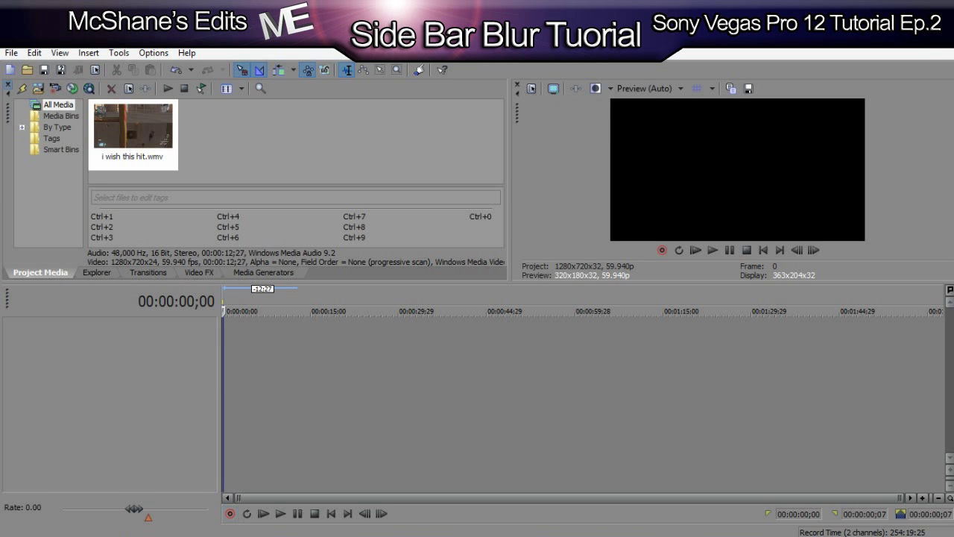
Watch the finished example video in the media player, then return to Vegas
mouse_move(249, 536)
left_click(249, 469)
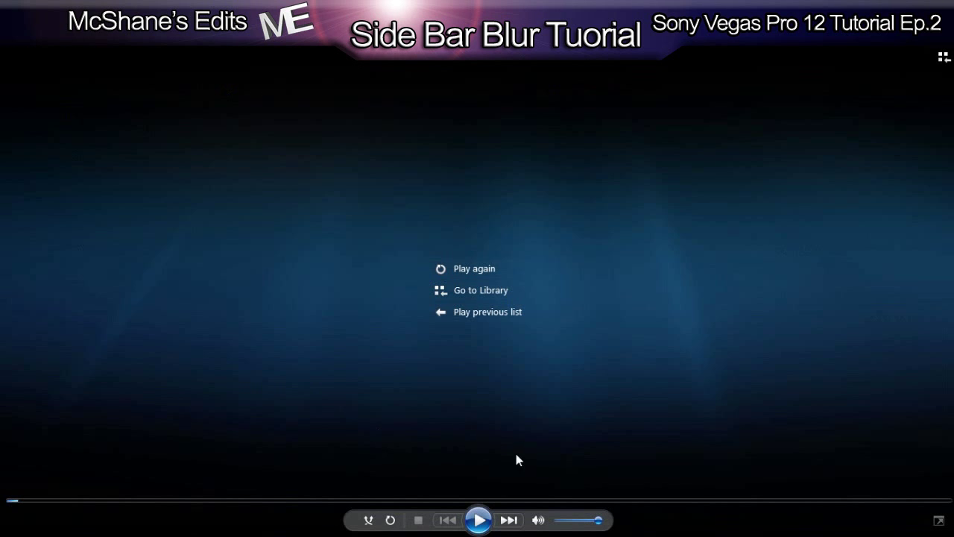
left_click(479, 520)
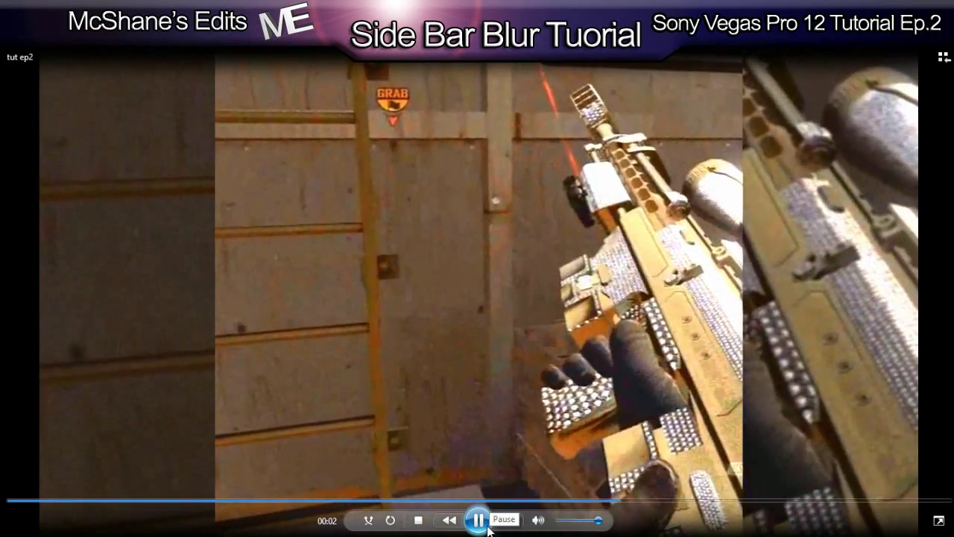
left_click(481, 520)
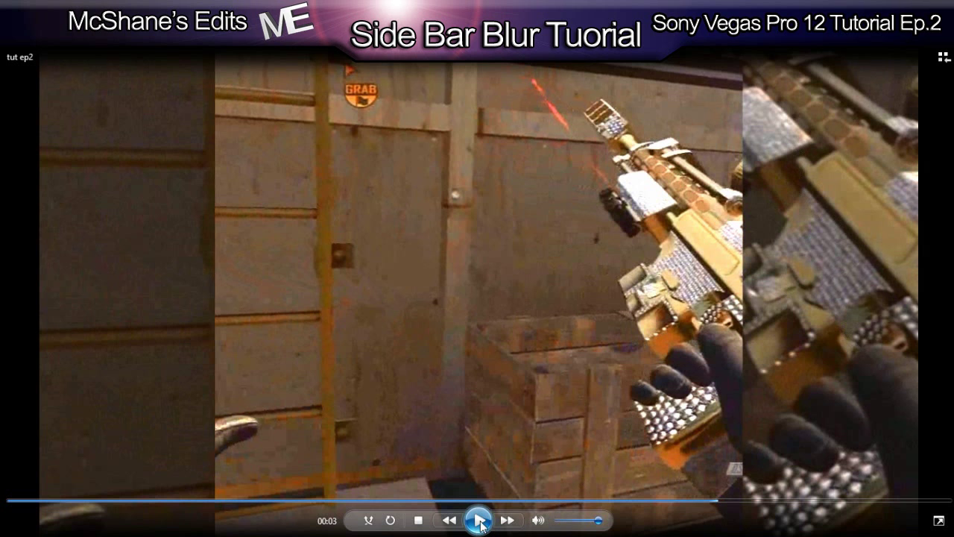
mouse_move(953, 2)
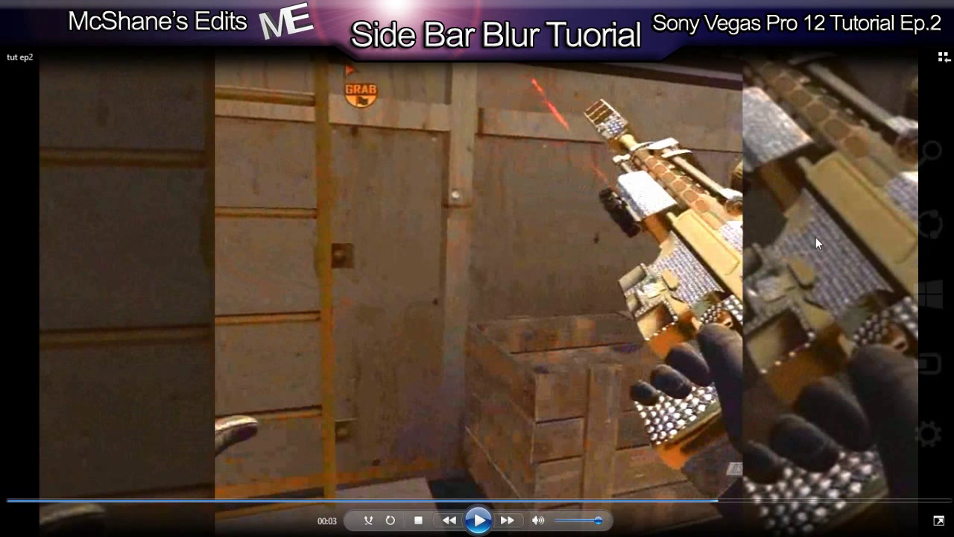
key("alt+Tab")
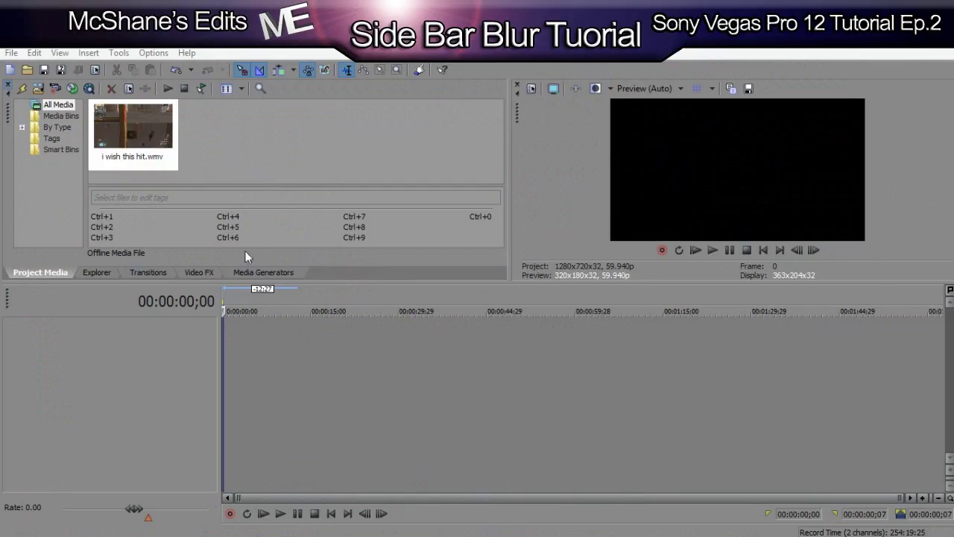
Place the i wish this hit.wmv clip on the timeline and delete its audio track
left_click_drag(130, 123, 242, 384)
left_click(349, 368)
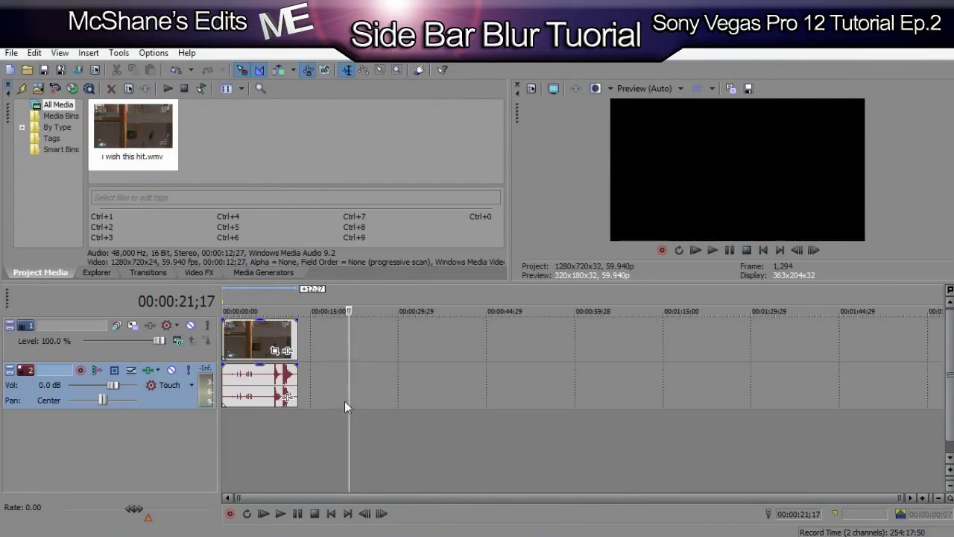
right_click(341, 393)
left_click(404, 299)
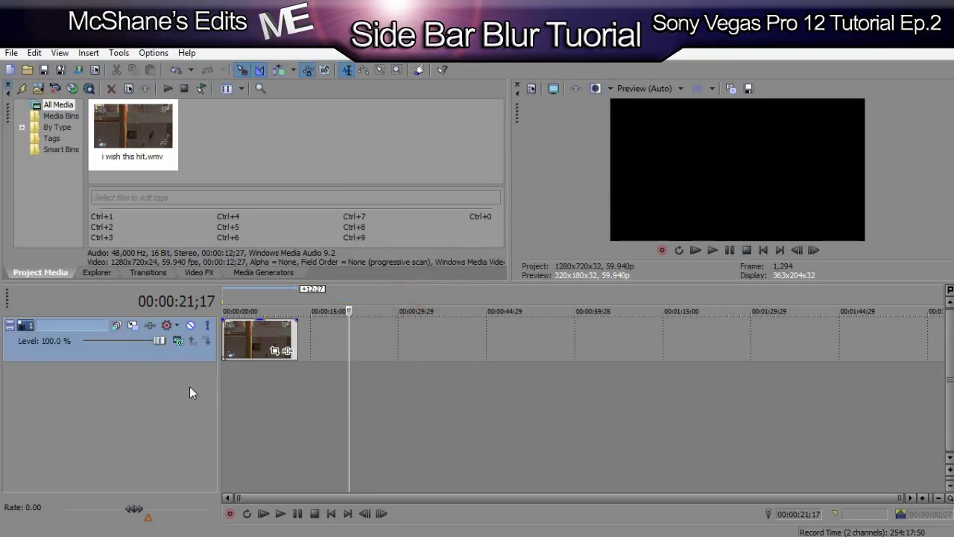
Preview the clip, duplicate its video track, and select the top video track
mouse_move(239, 341)
left_mouse_down()
mouse_move(306, 341)
mouse_move(238, 339)
left_mouse_up()
left_click(237, 337)
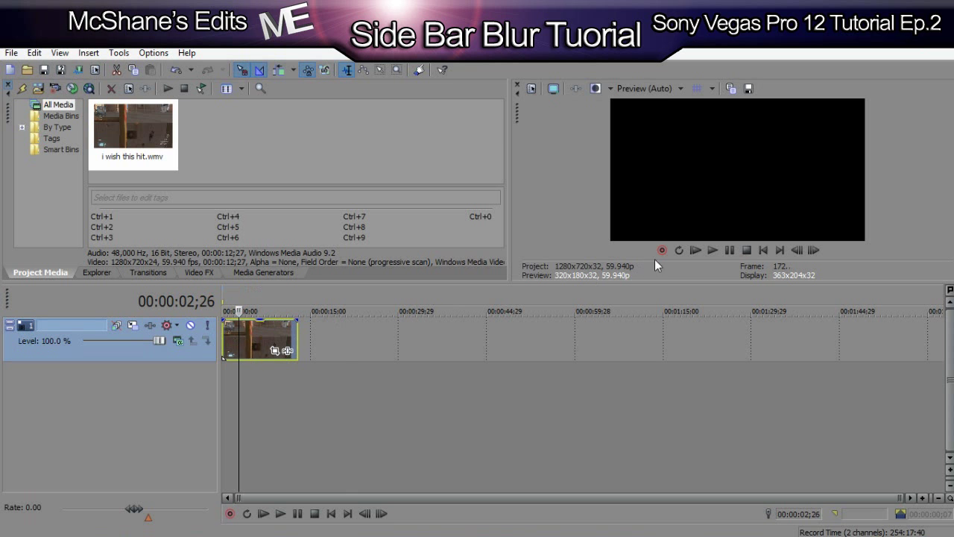
left_click(713, 249)
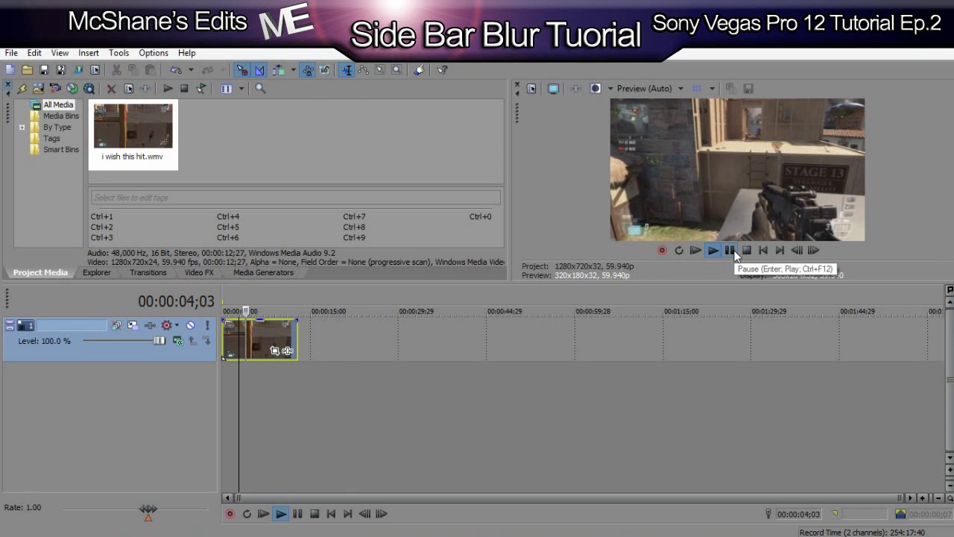
left_click(732, 250)
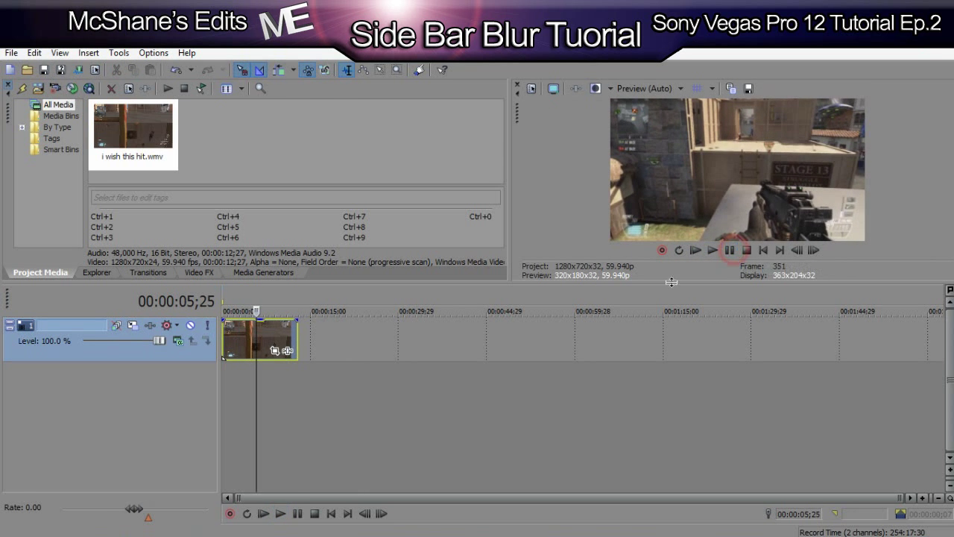
left_click(321, 337)
right_click(324, 338)
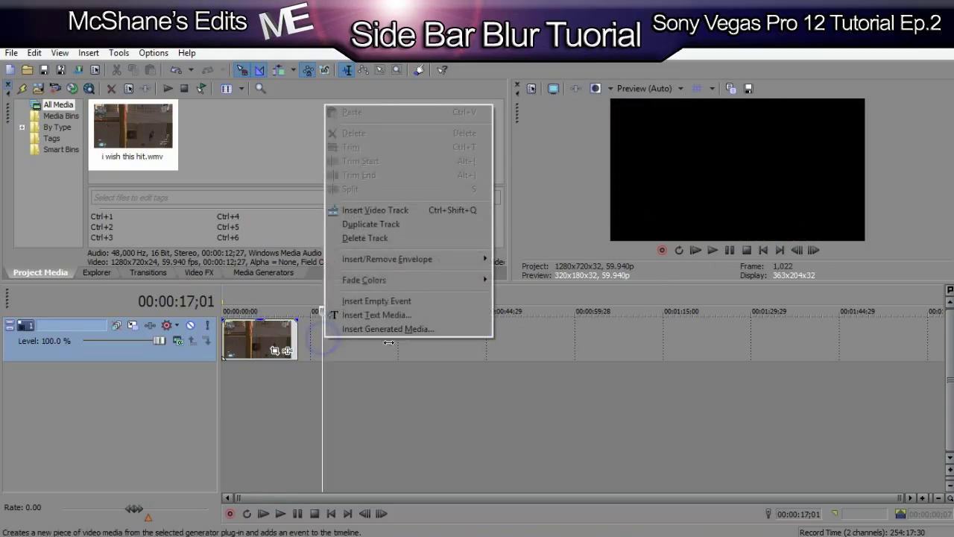
left_click(376, 225)
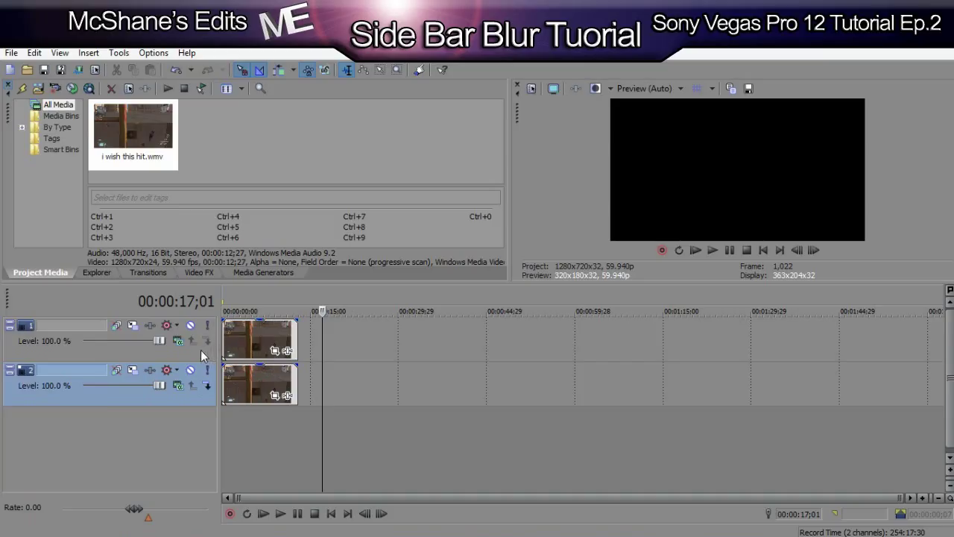
left_click(207, 355)
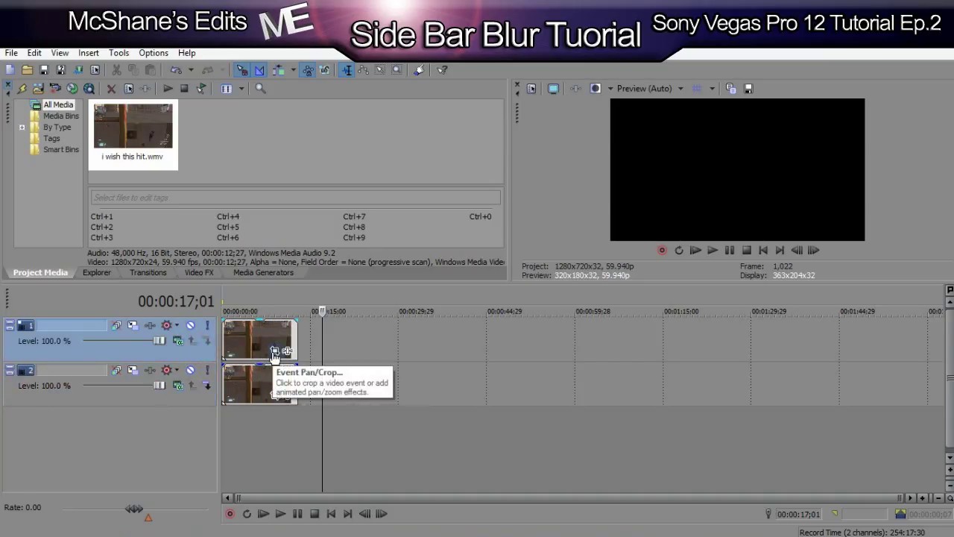
Unlock the top clip's Pan/Crop aspect ratio and narrow its width from 1,280 to 929.8, height 720
left_click(273, 352)
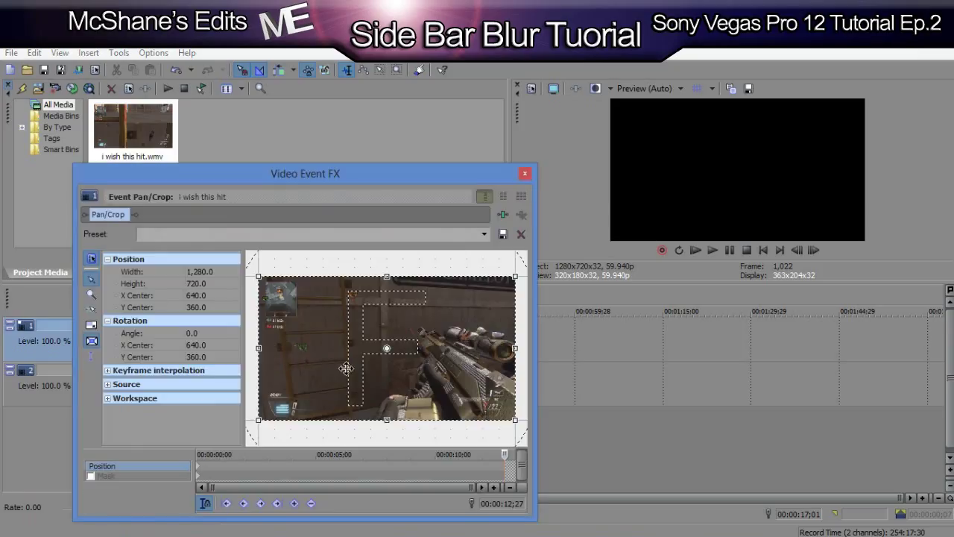
left_click(200, 474)
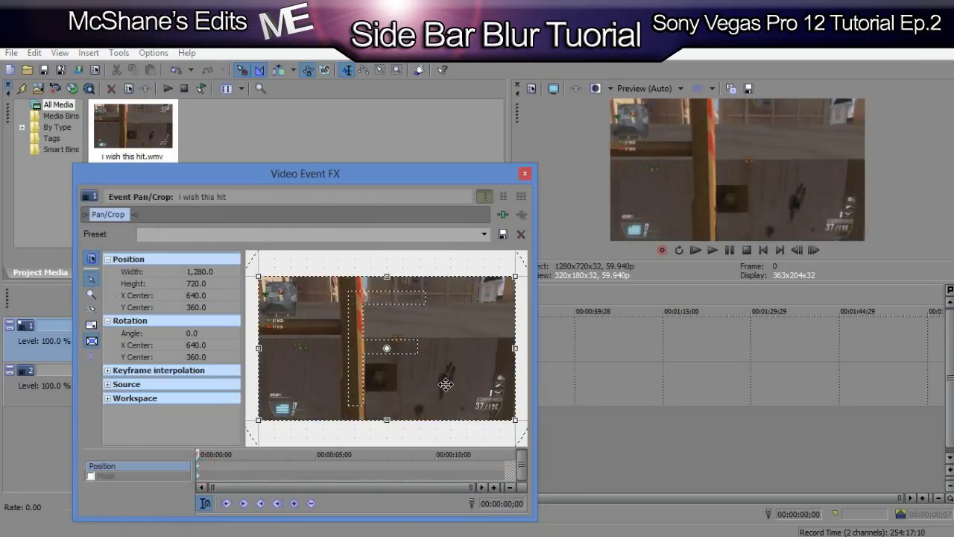
left_click(91, 327)
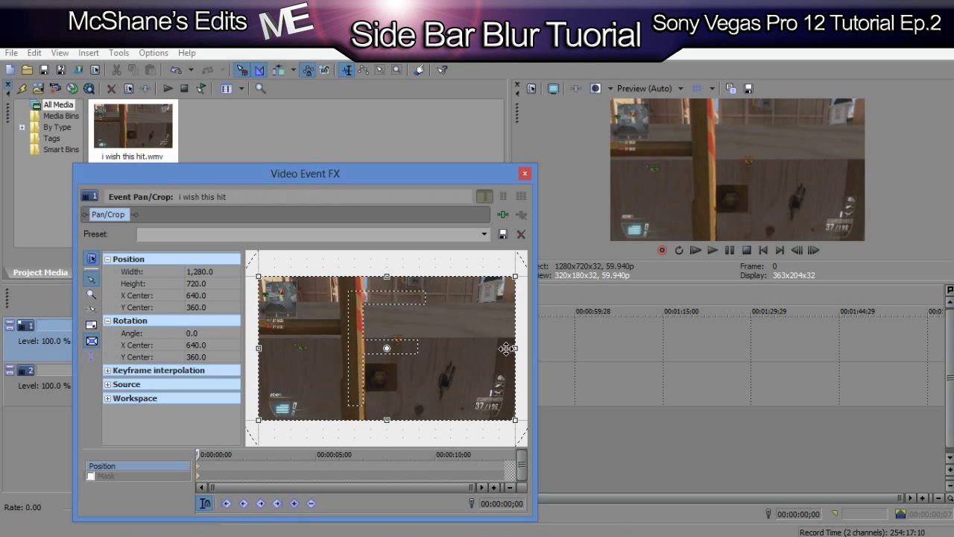
left_click_drag(520, 345, 482, 364)
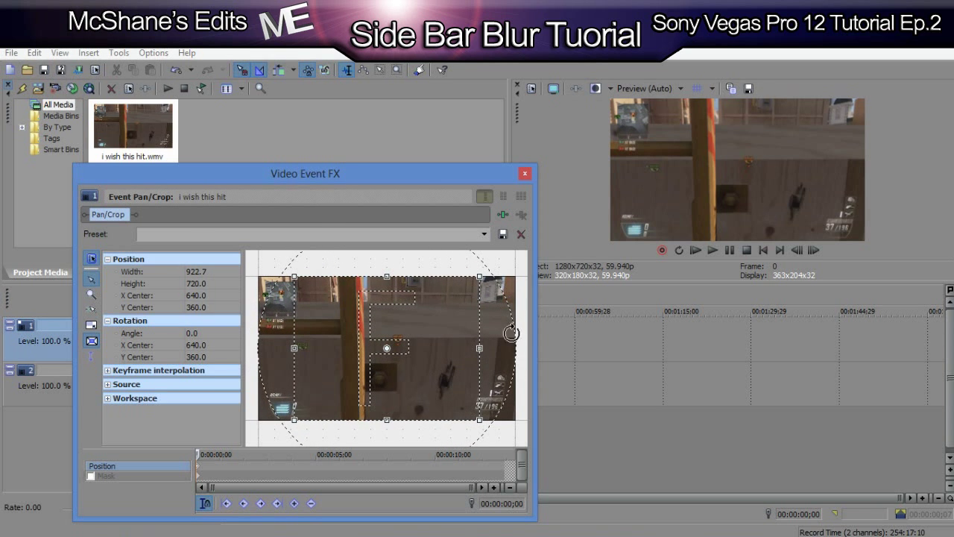
left_click_drag(295, 349, 293, 348)
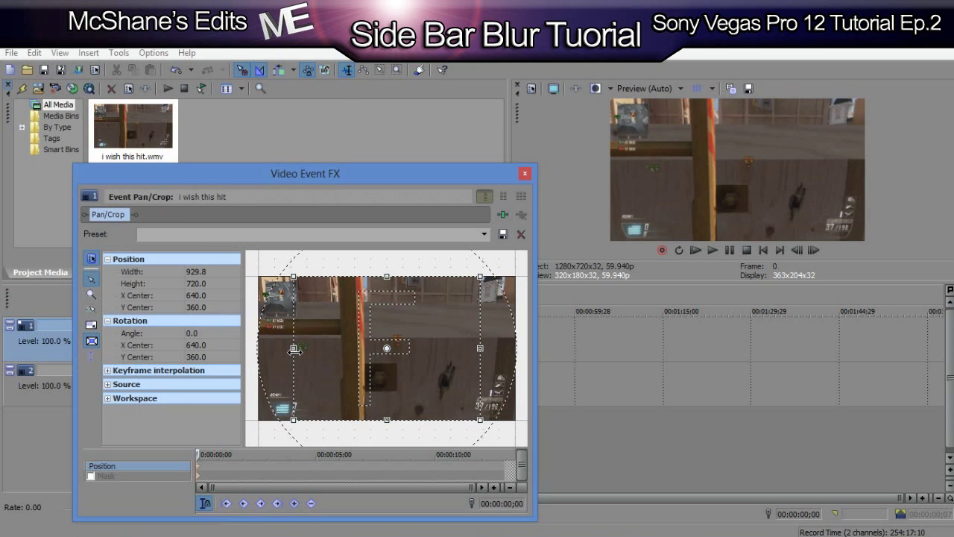
left_click(524, 173)
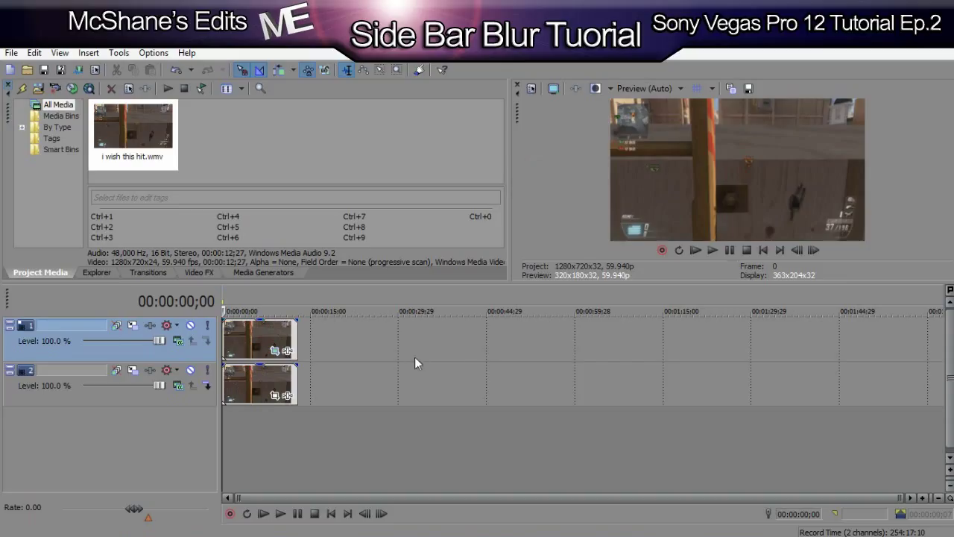
left_click(190, 371)
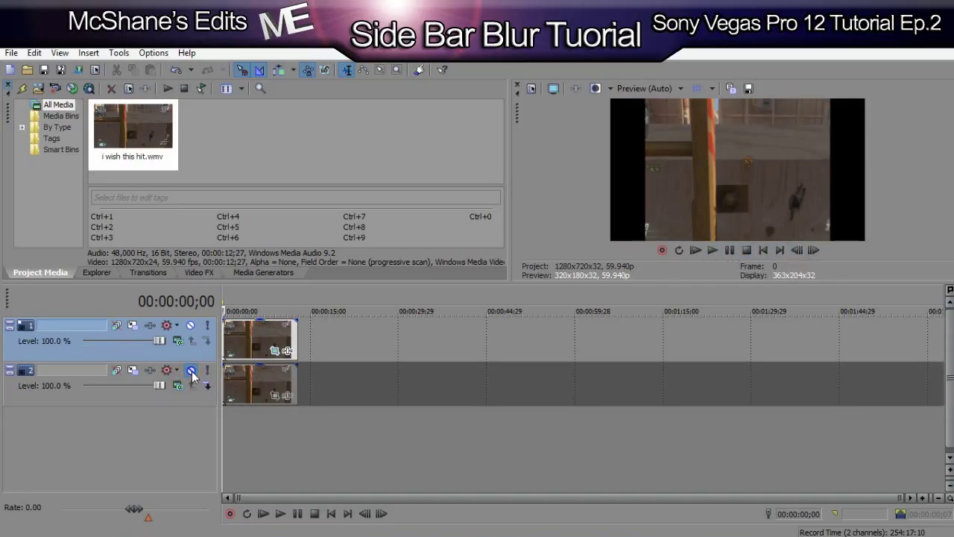
left_click(191, 372)
left_click(190, 371)
left_click(190, 370)
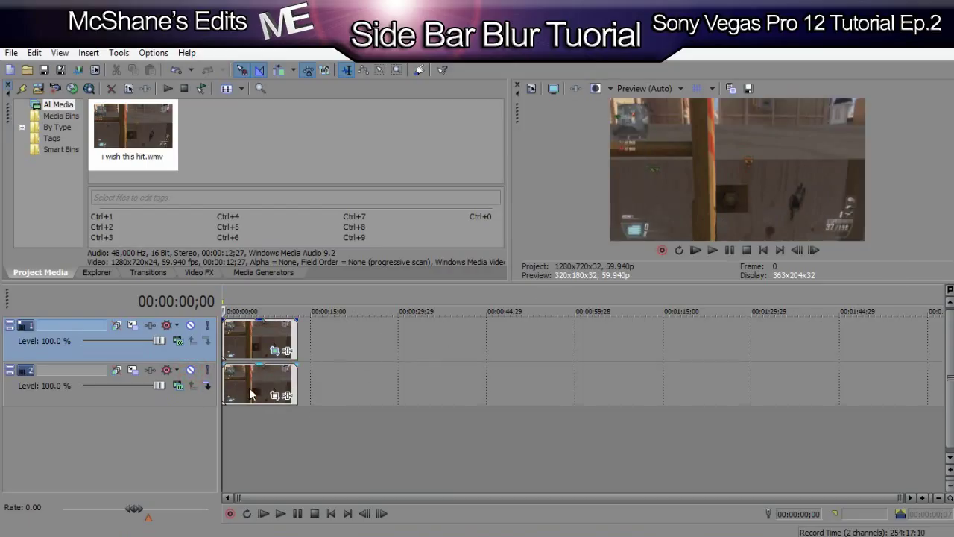
Add Sony Color Curves to the lower track clip's Video Event FX chain
left_click(289, 400)
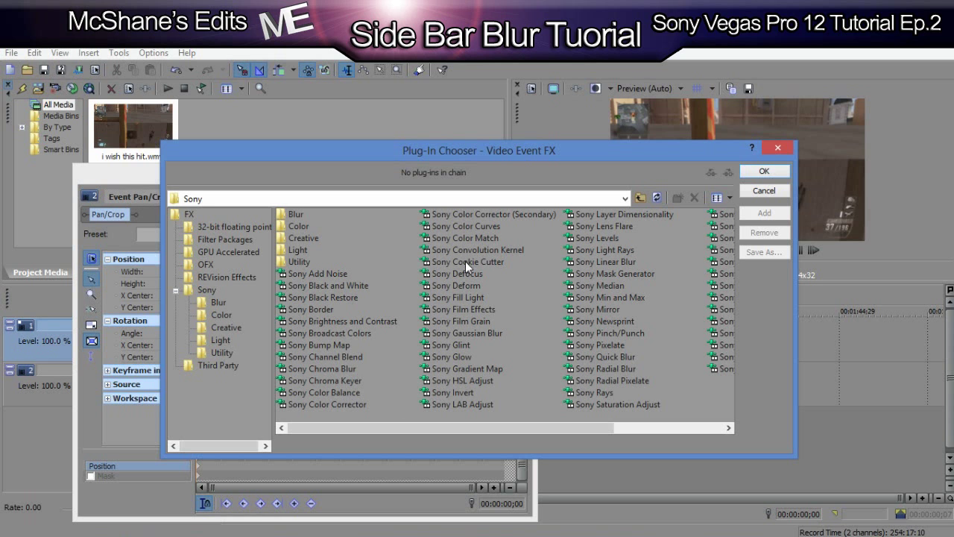
left_click(483, 225)
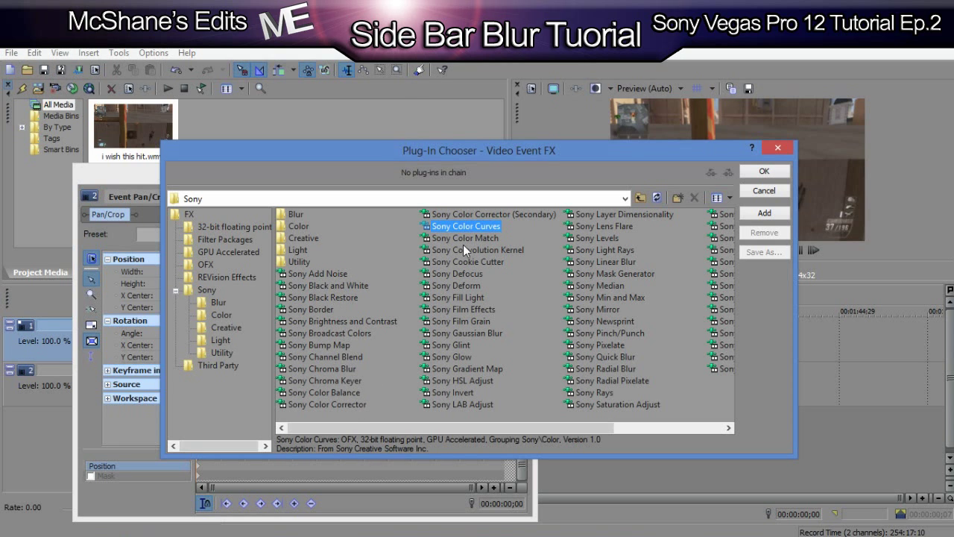
left_click(763, 213)
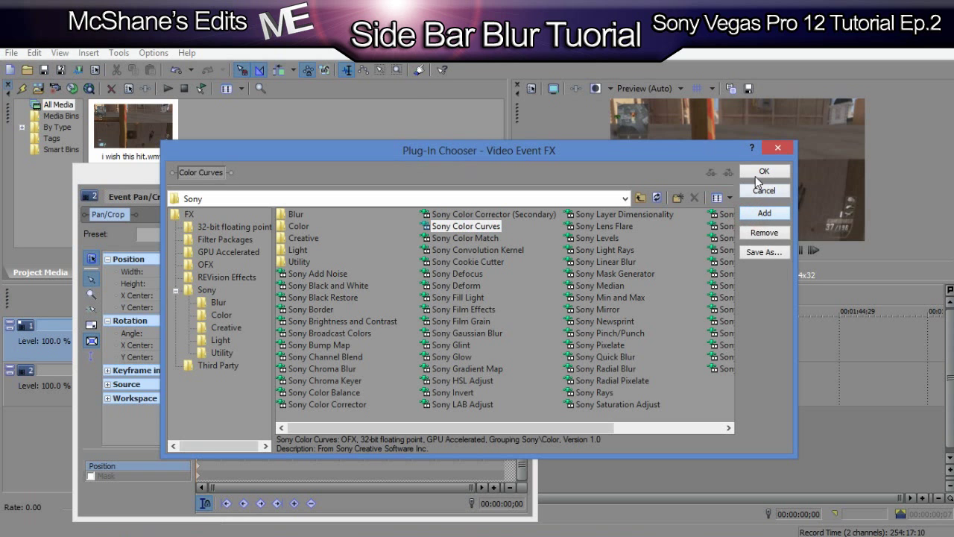
left_click(764, 171)
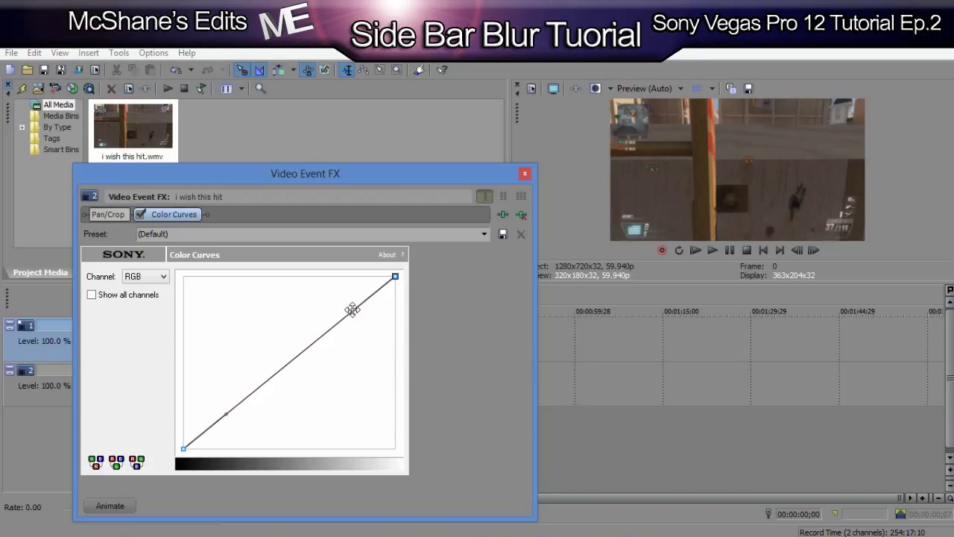
Bend the lower clip's RGB color curve downward to darken the side areas
left_click_drag(352, 309, 356, 395)
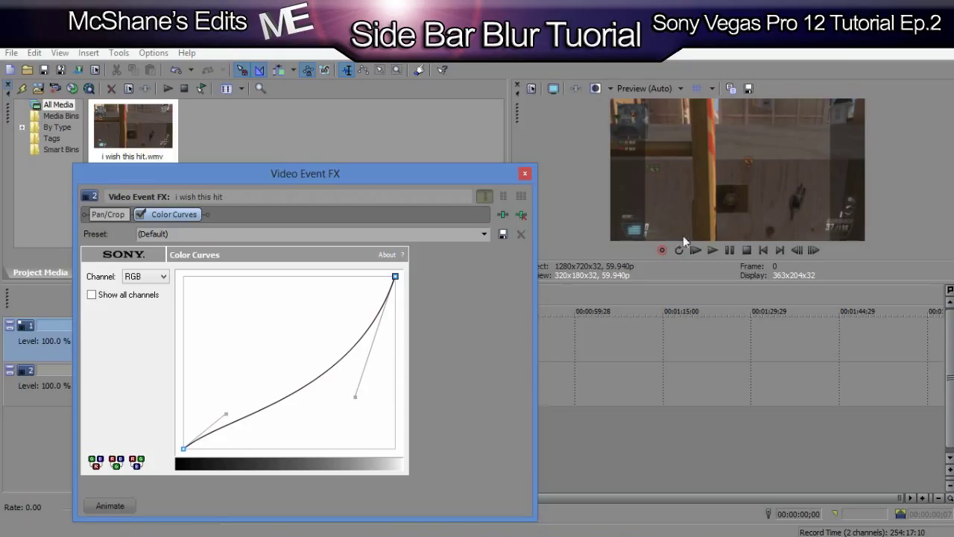
left_click(526, 176)
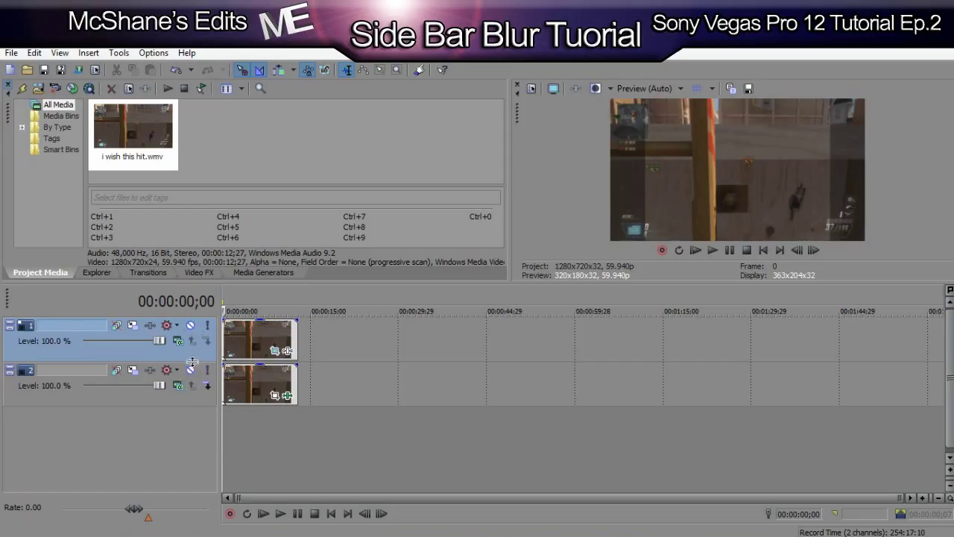
Add a Sony Quick Blur after Color Curves on the track 2 clip, blend amount 1.000
left_click(191, 327)
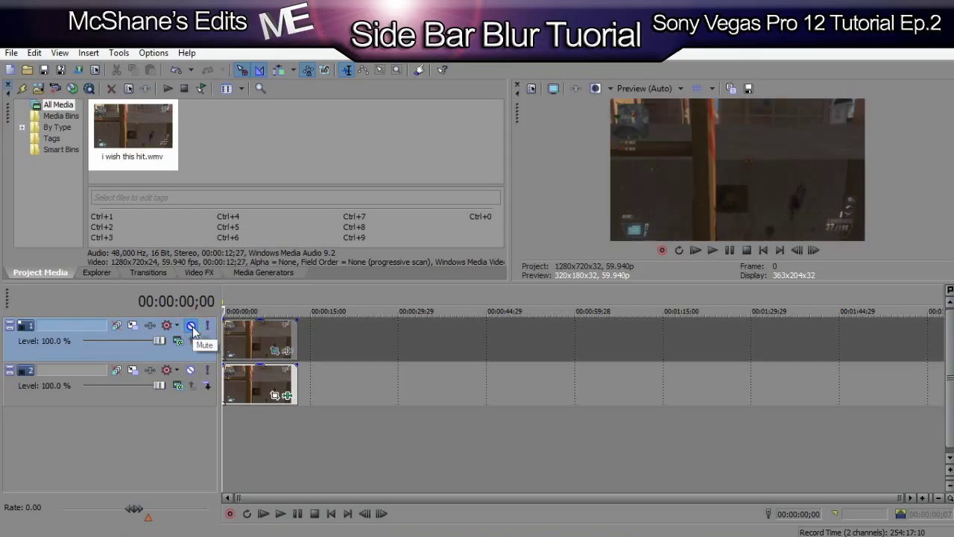
left_click(191, 326)
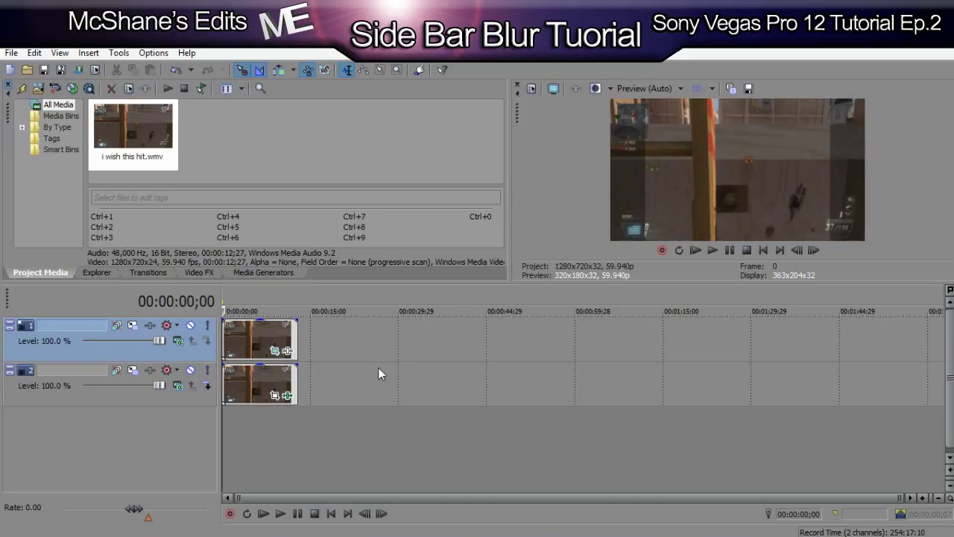
left_click(288, 394)
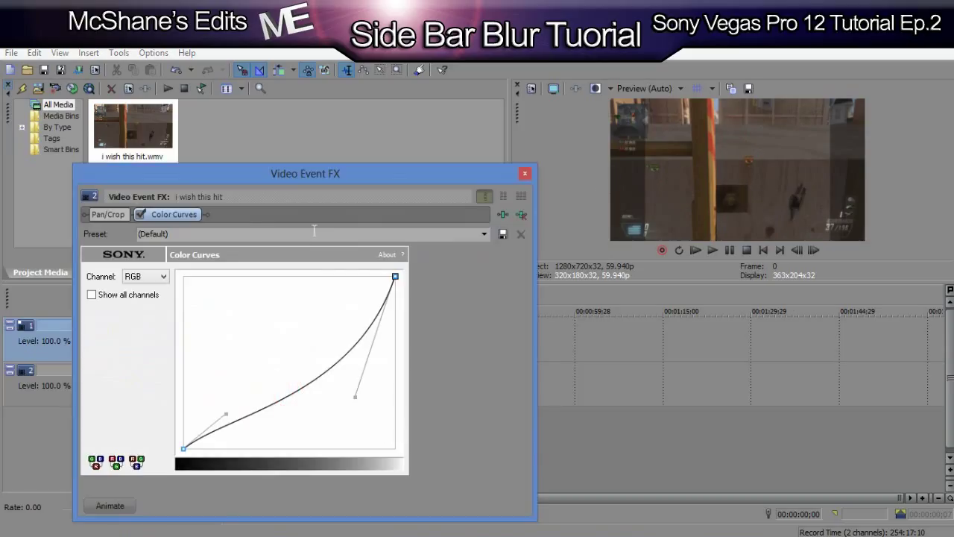
left_click(501, 216)
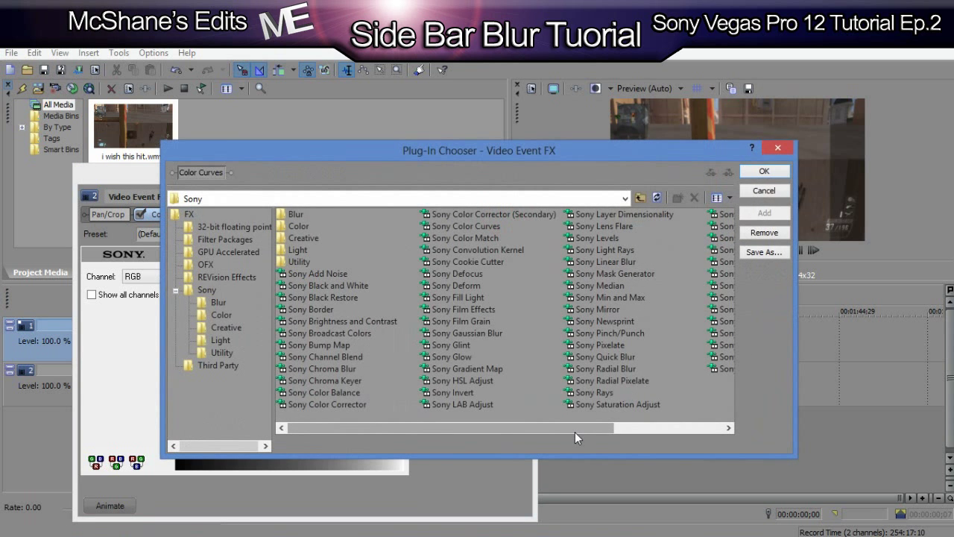
left_click_drag(579, 430, 628, 425)
left_click(606, 356)
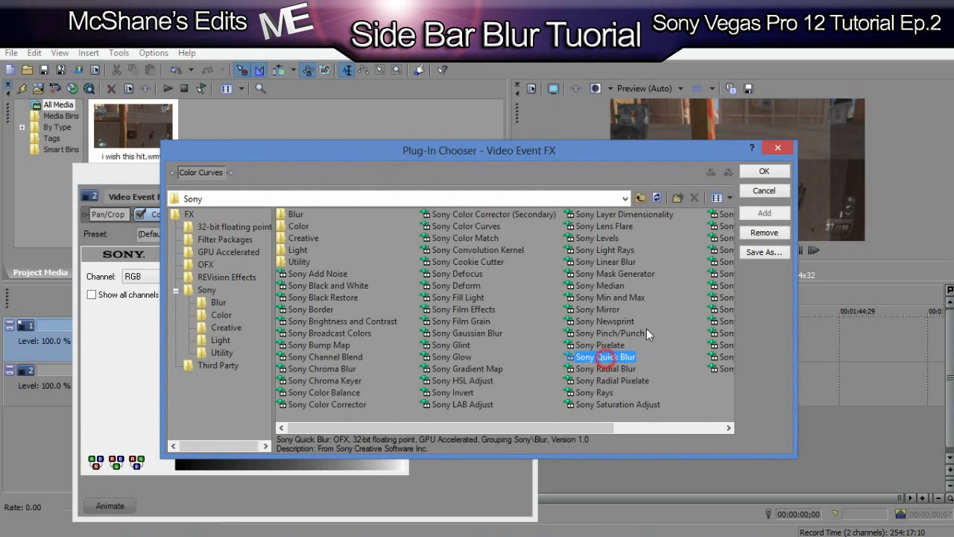
left_click(763, 212)
left_click(764, 172)
left_click_drag(149, 276, 519, 292)
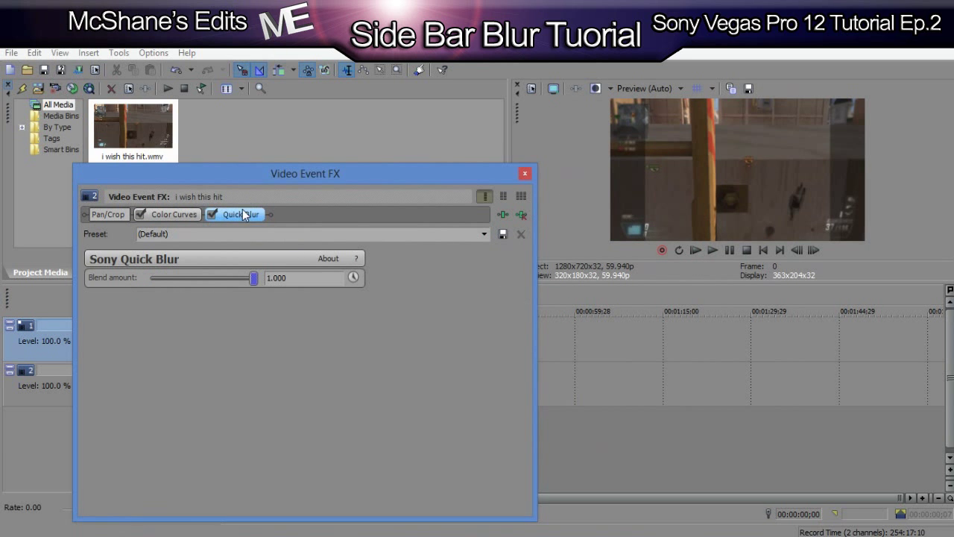
Add a second Sony Quick Blur with blend amount 1.000 to the same clip
left_click(502, 216)
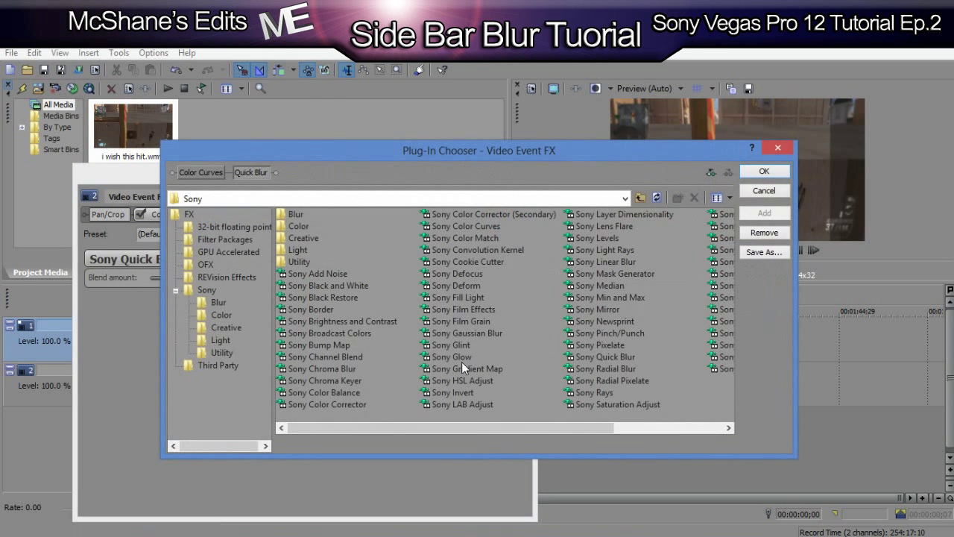
left_click(609, 358)
left_click(764, 213)
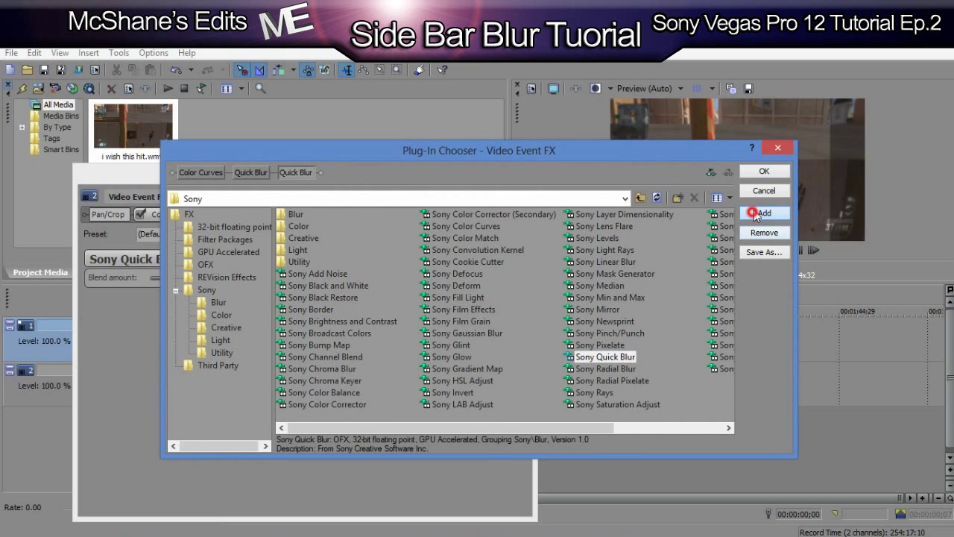
left_click(764, 172)
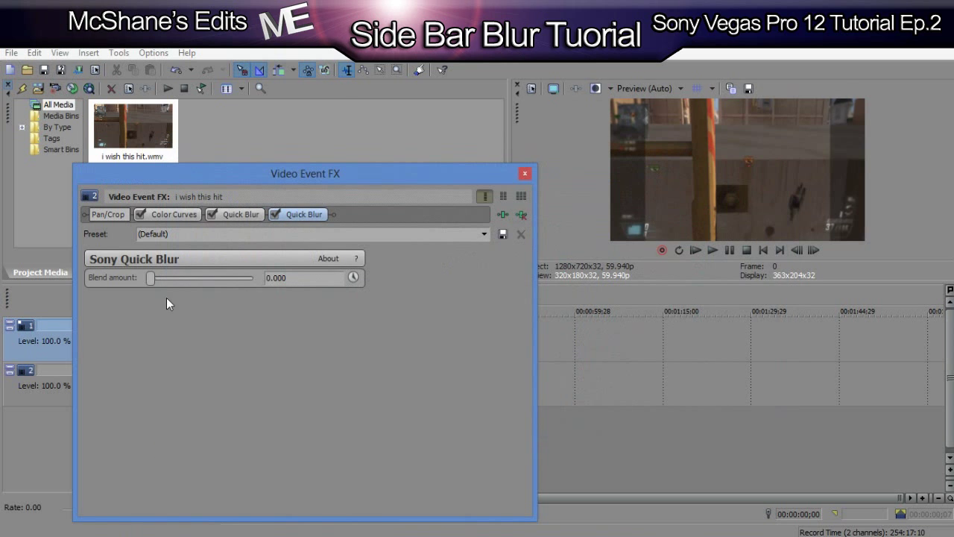
left_click_drag(149, 280, 375, 277)
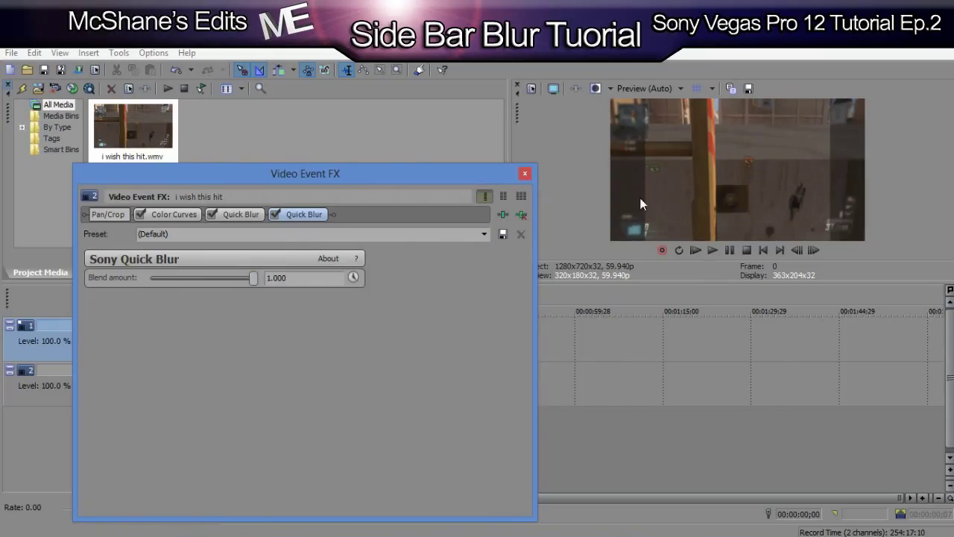
left_click(525, 173)
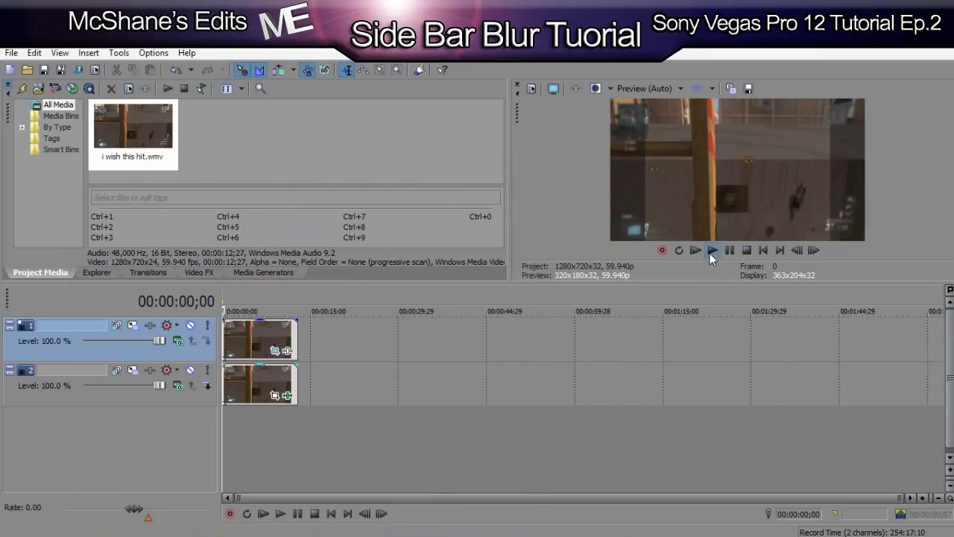
Preview the blur, then set the track 1 clip's Pan/Crop to 845.7 by 720
left_click(711, 251)
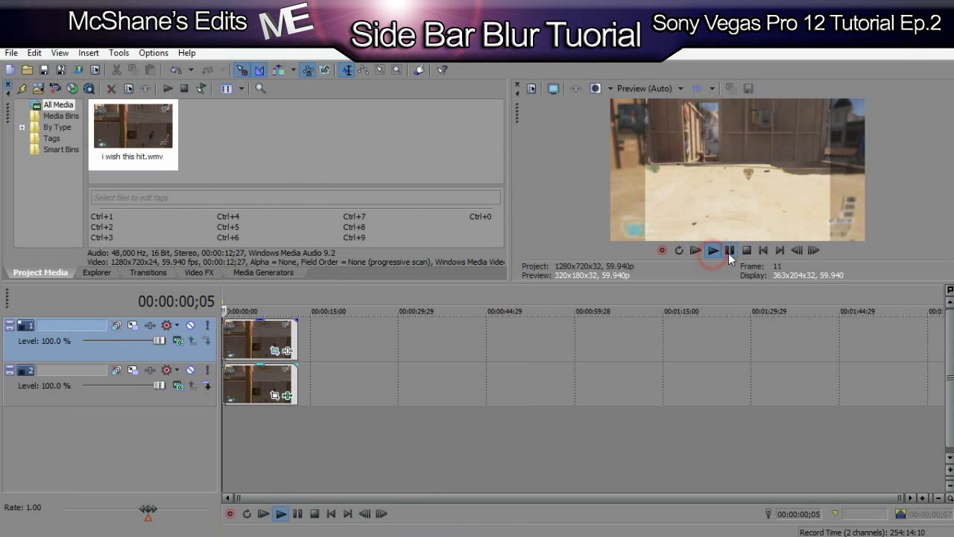
left_click(730, 251)
left_click(275, 349)
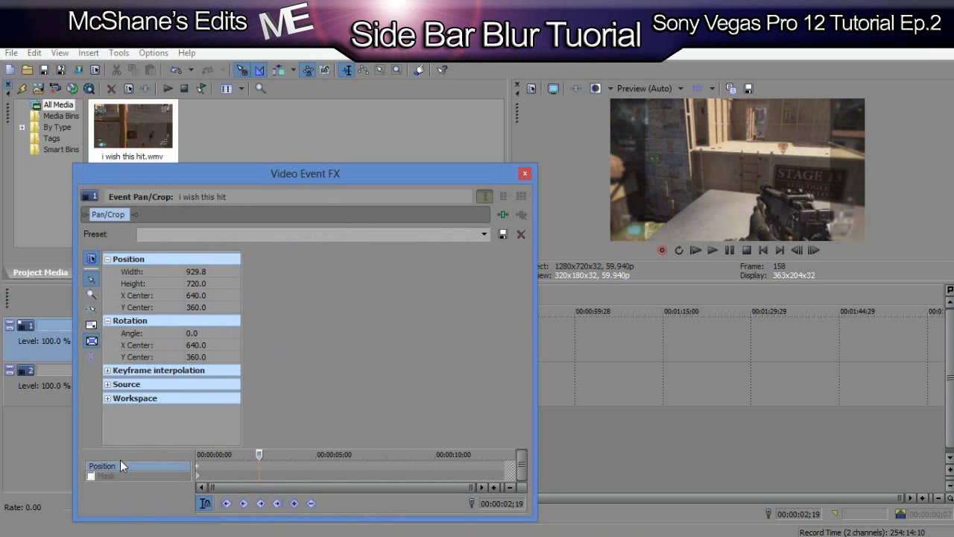
left_click(197, 465)
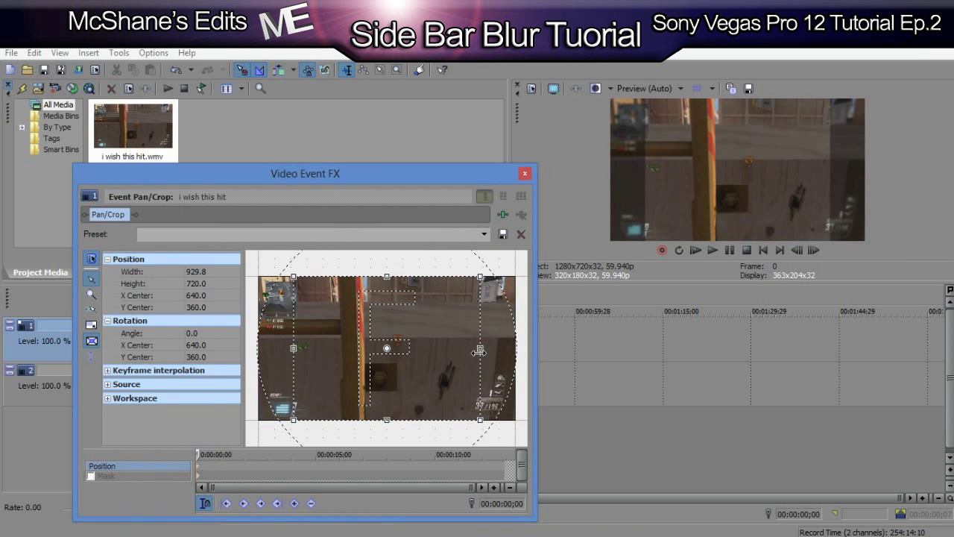
left_click_drag(479, 351, 464, 357)
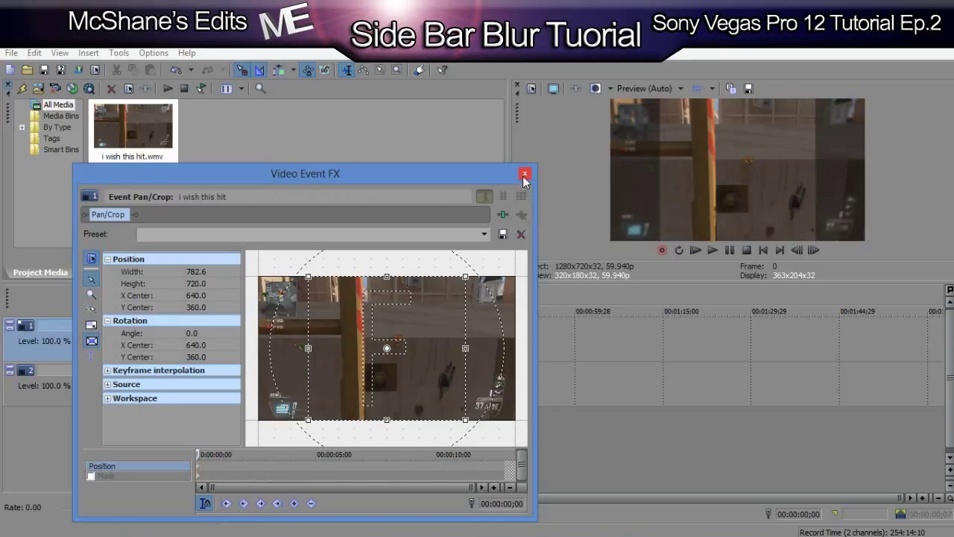
mouse_move(465, 348)
left_mouse_down()
mouse_move(514, 341)
mouse_move(426, 340)
mouse_move(474, 336)
left_mouse_up()
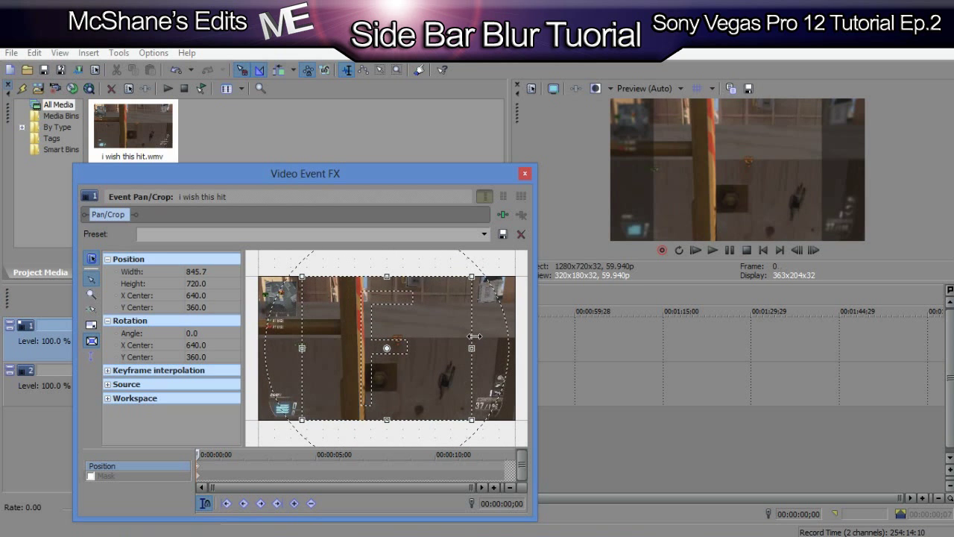
left_click(525, 175)
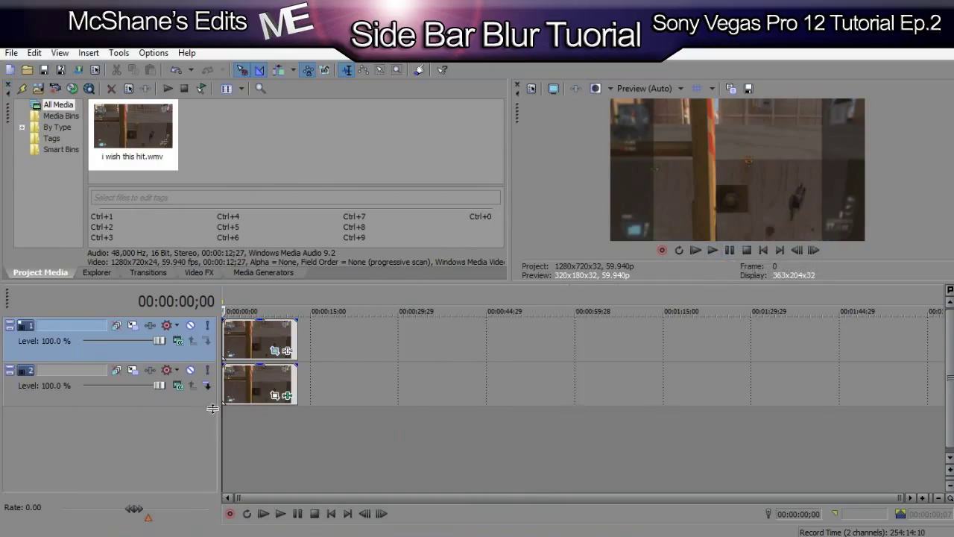
Enlarge track 2 with Track Motion to 1,605.43 by 903.05 and preview the result
left_click(133, 371)
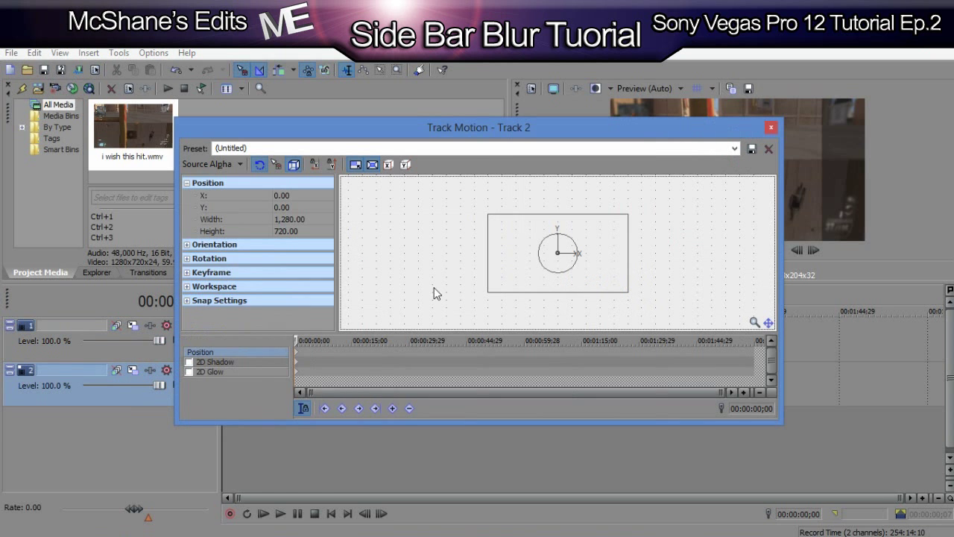
left_click_drag(487, 126, 555, 184)
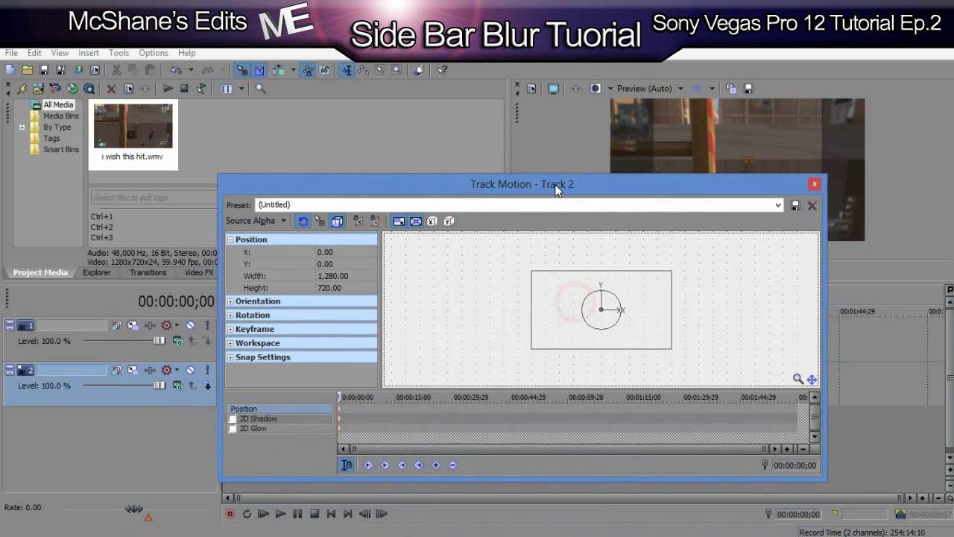
left_click(672, 274)
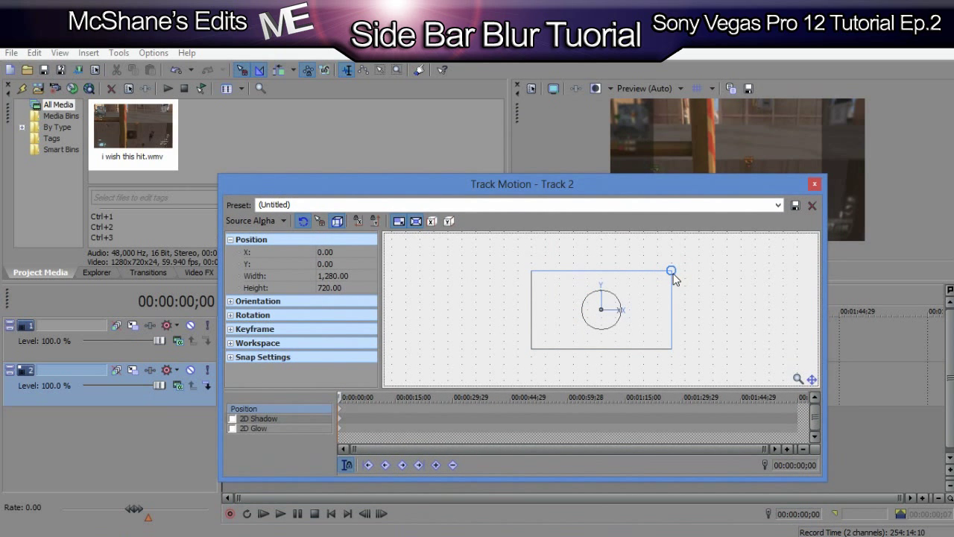
left_click_drag(673, 275, 689, 260)
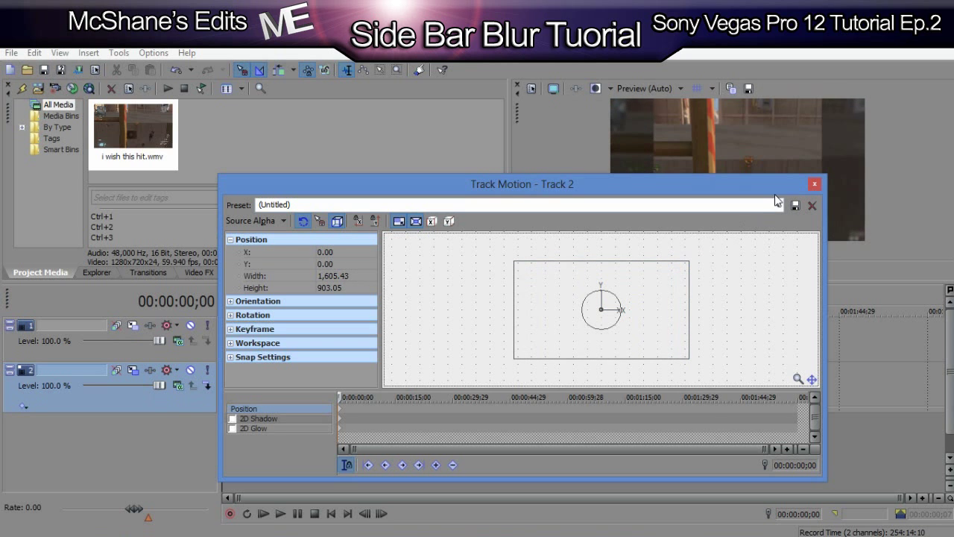
left_click(813, 184)
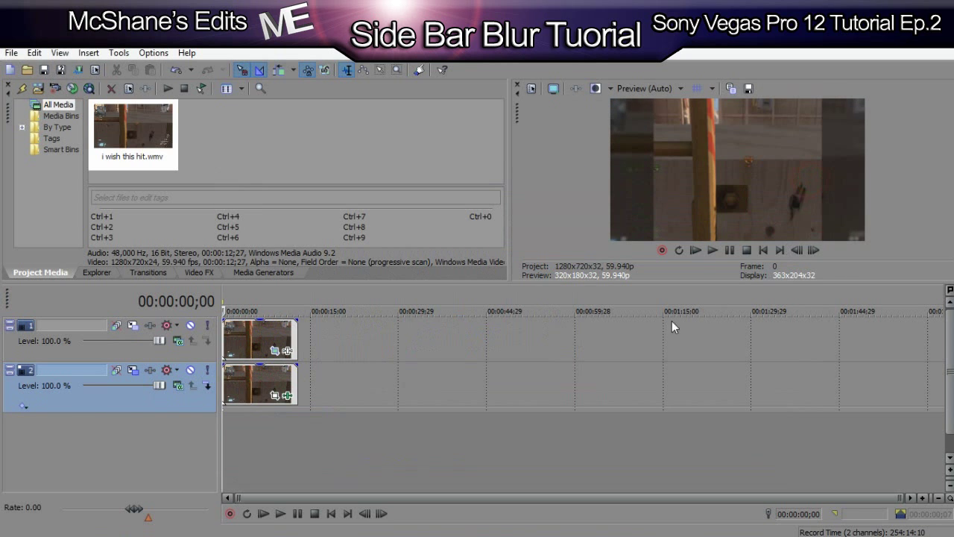
left_click(694, 251)
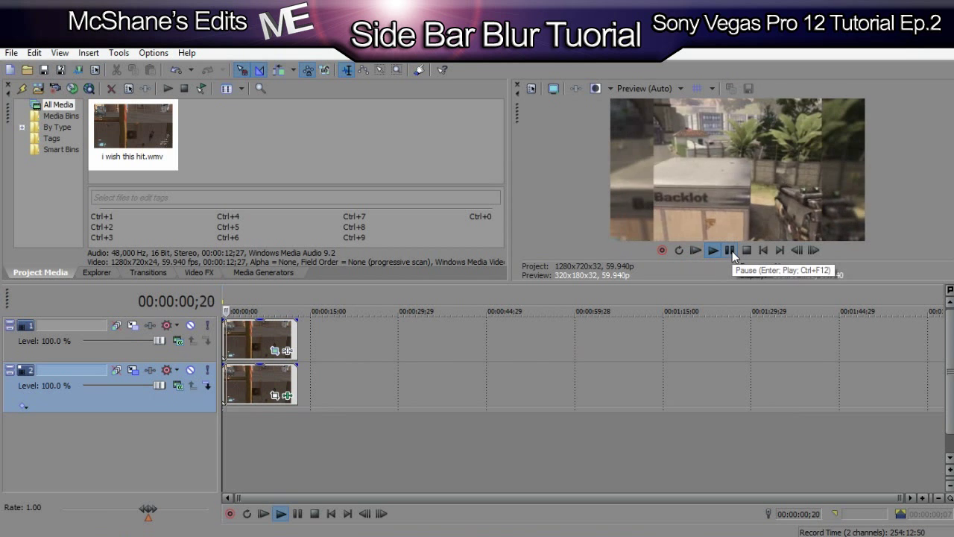
left_click(732, 254)
Enlarge track 2 further to 1,891.72 by 1,064.09 and play the project to check
left_click(224, 409)
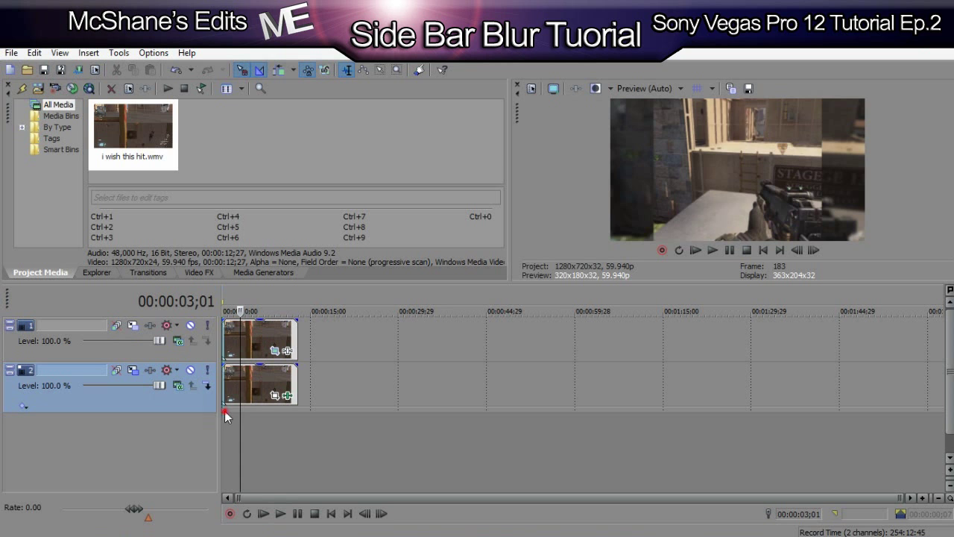
left_click(135, 372)
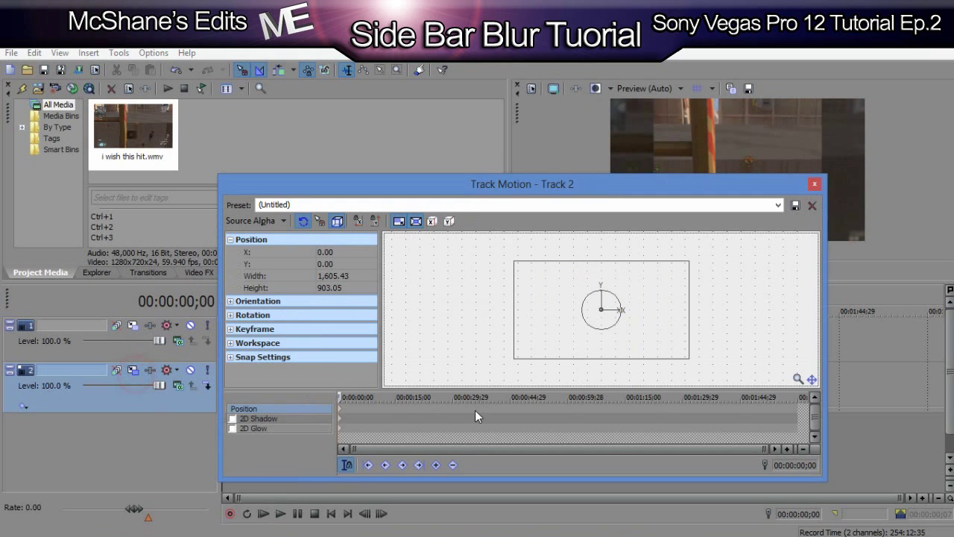
left_click_drag(688, 261, 705, 253)
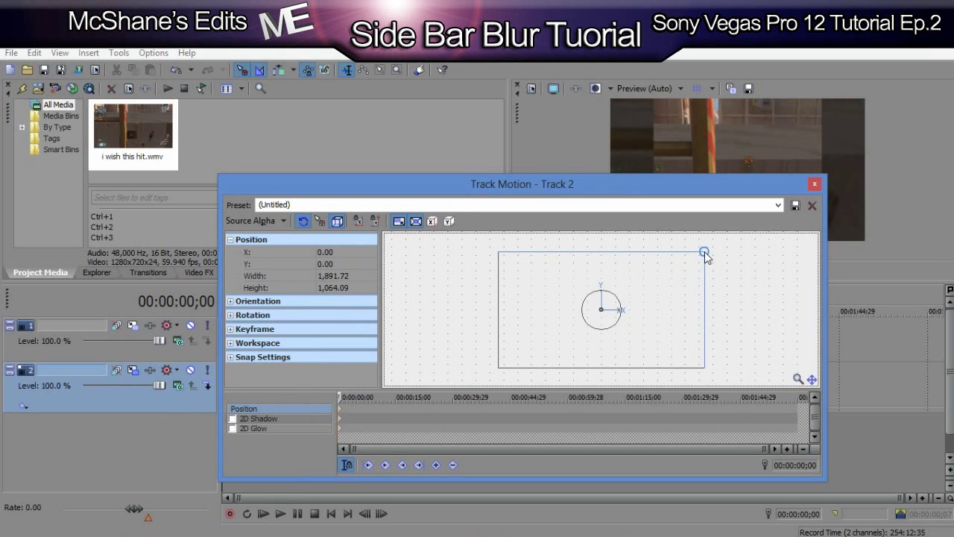
left_click(814, 184)
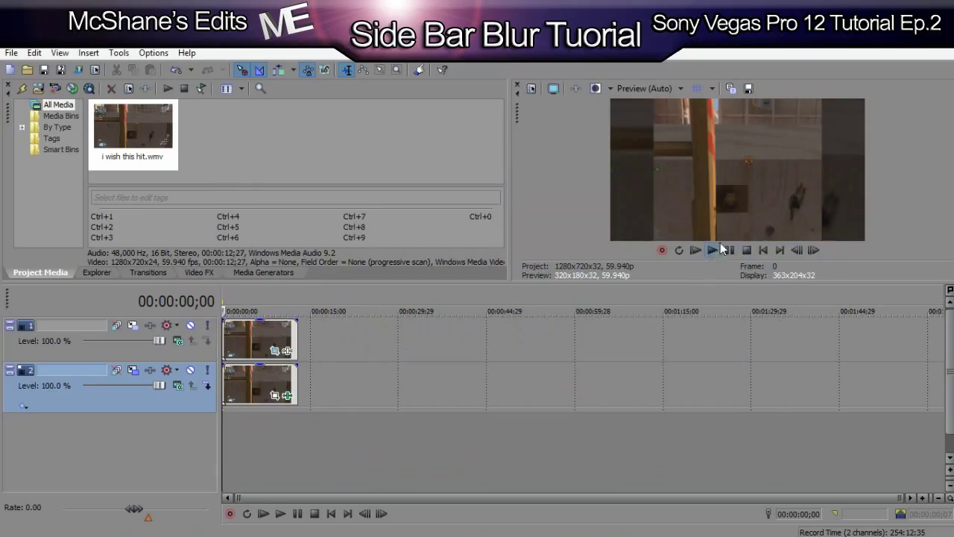
left_click(717, 252)
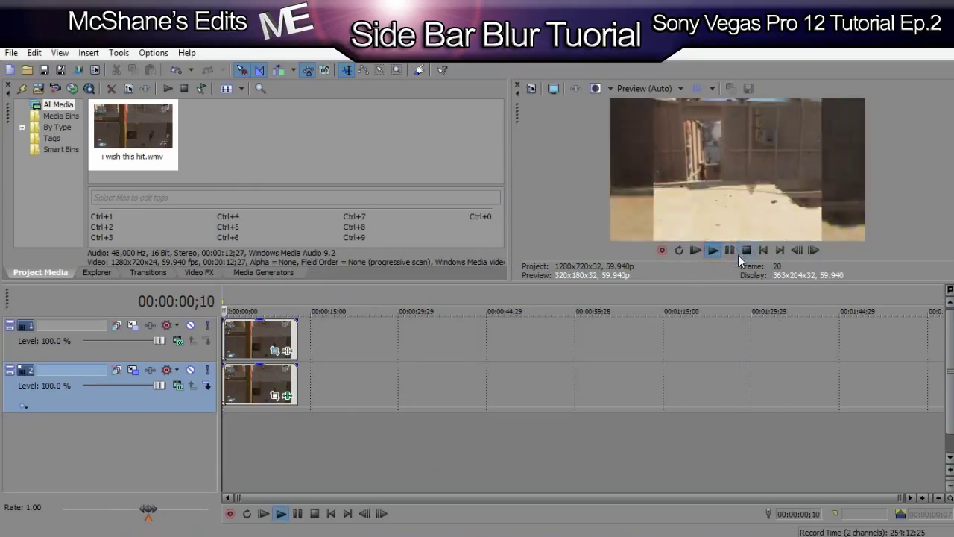